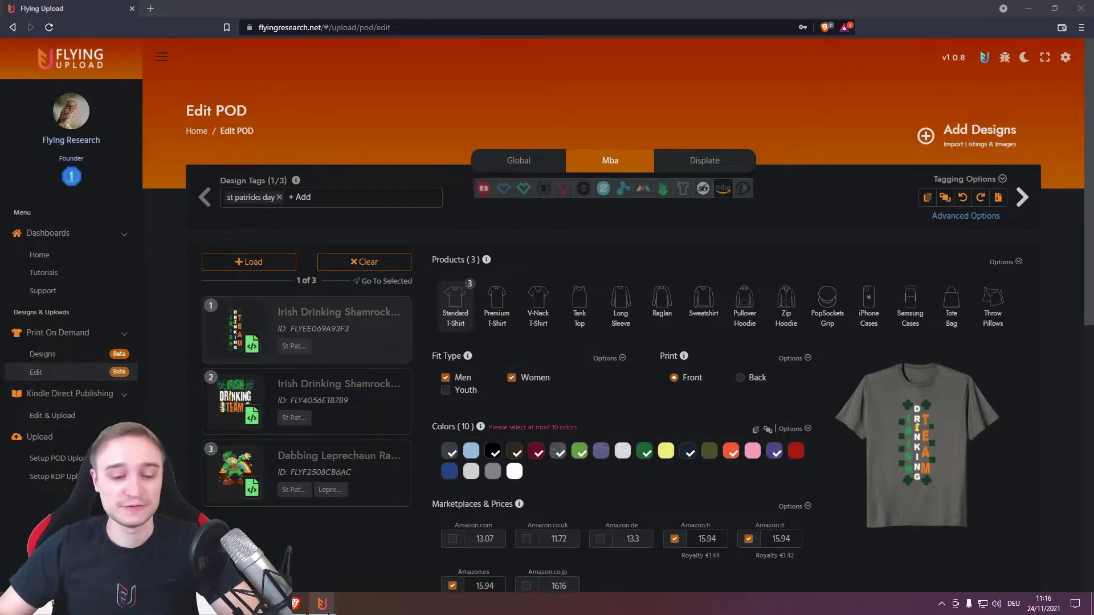
mouse_move(322, 604)
click(362, 566)
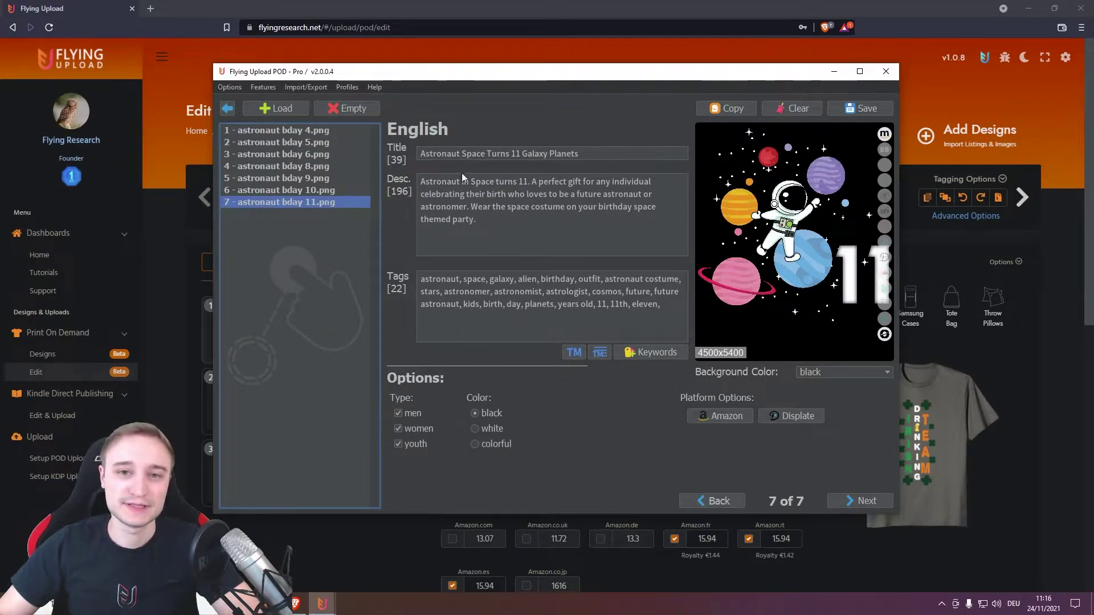
key(alt+Tab)
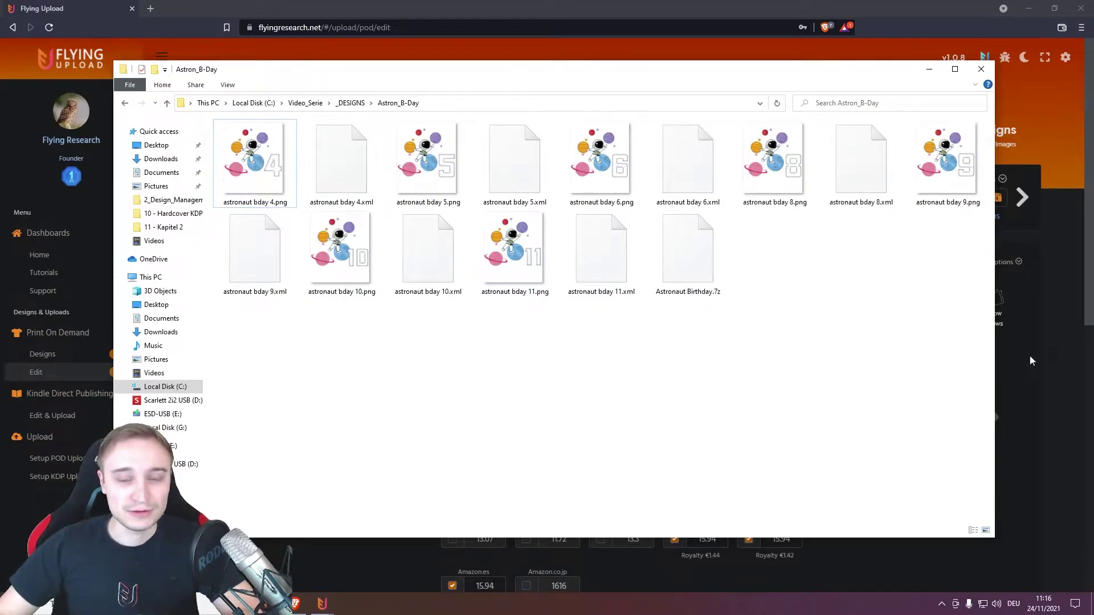
Step: Return to the Edit POD page and sign out from the settings gear
click(1032, 372)
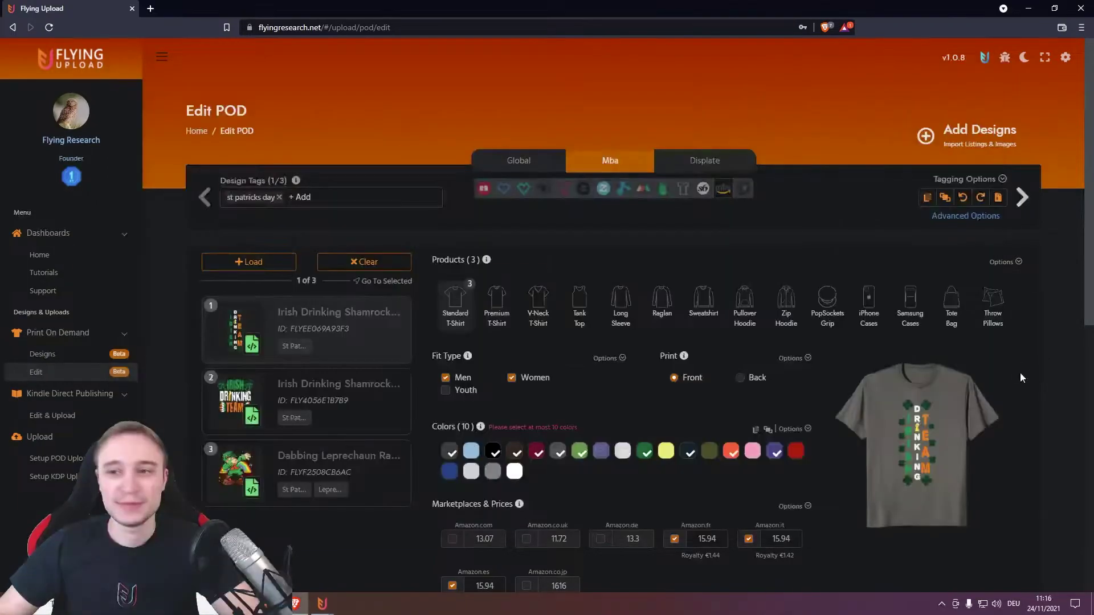
click(1069, 63)
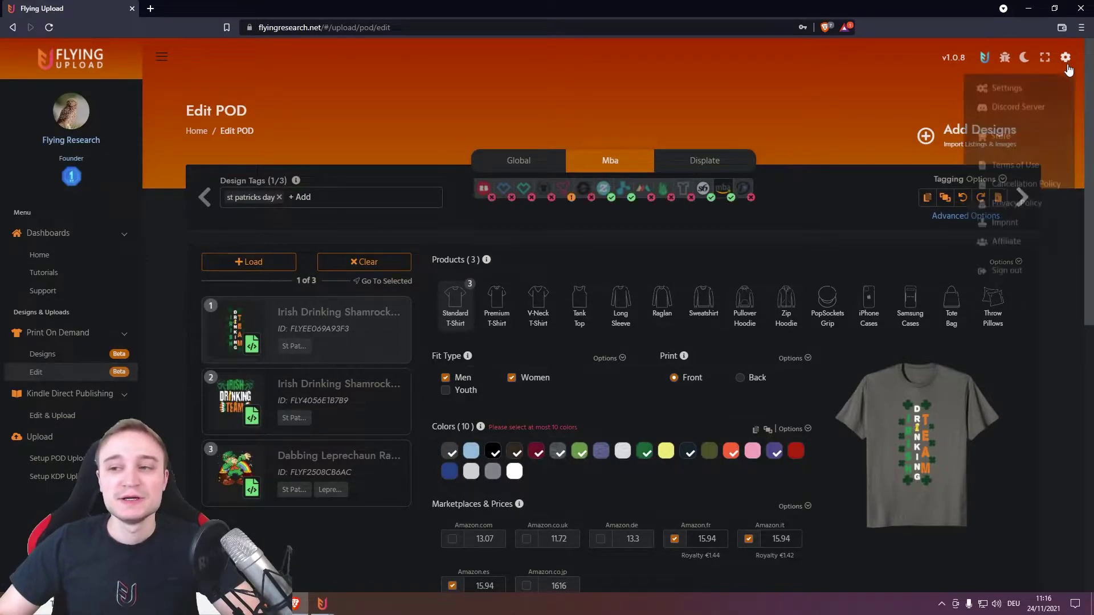
click(1019, 277)
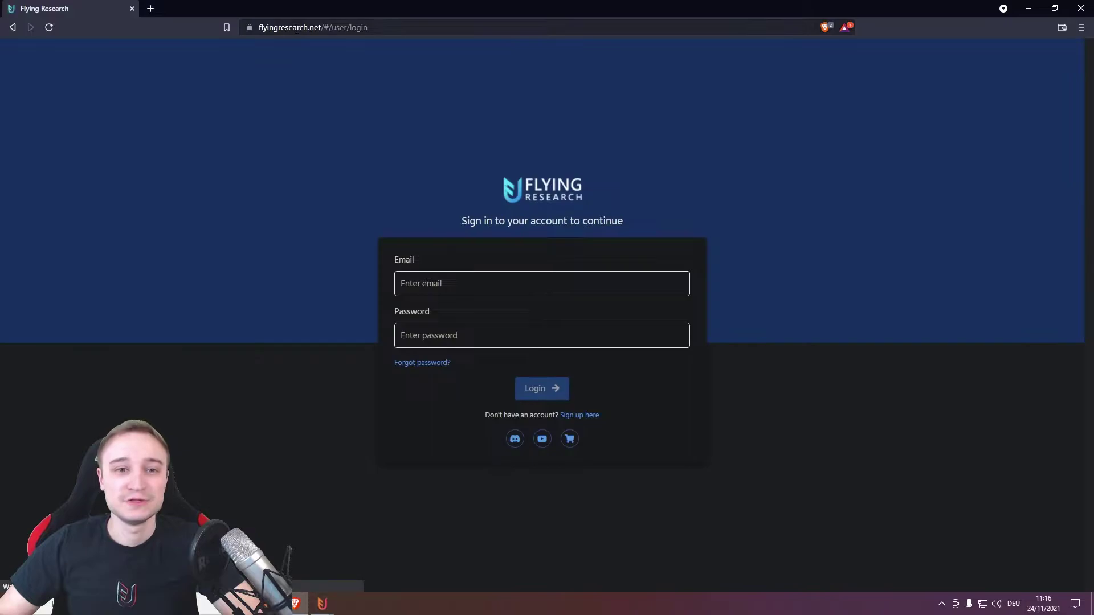
Step: Log back in with the saved autofill credentials to reach the Welcome to Flying Research dashboard
click(578, 416)
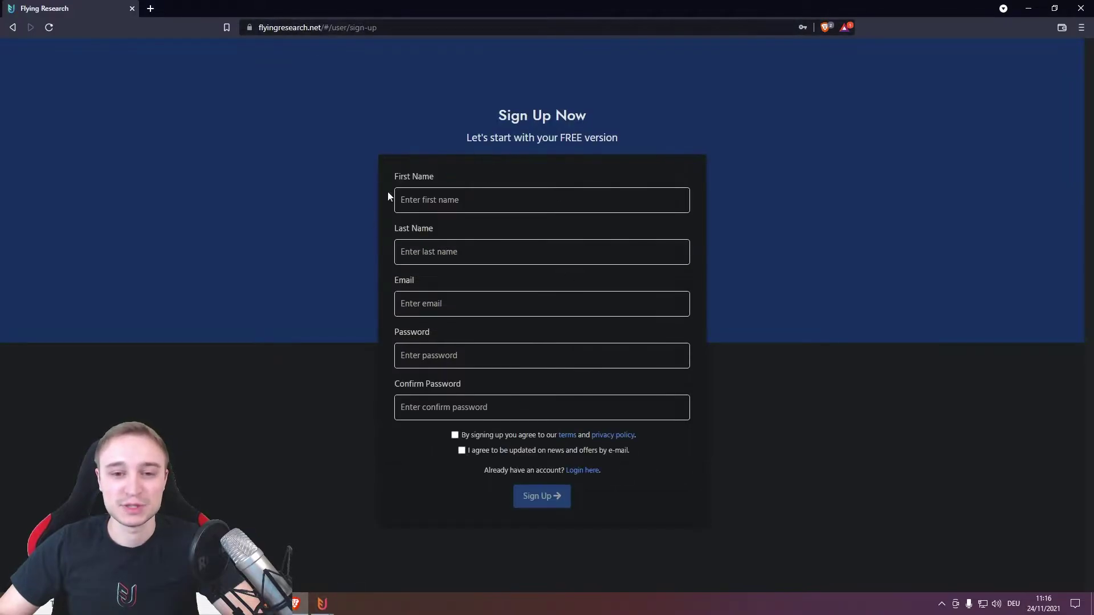
click(578, 470)
click(459, 273)
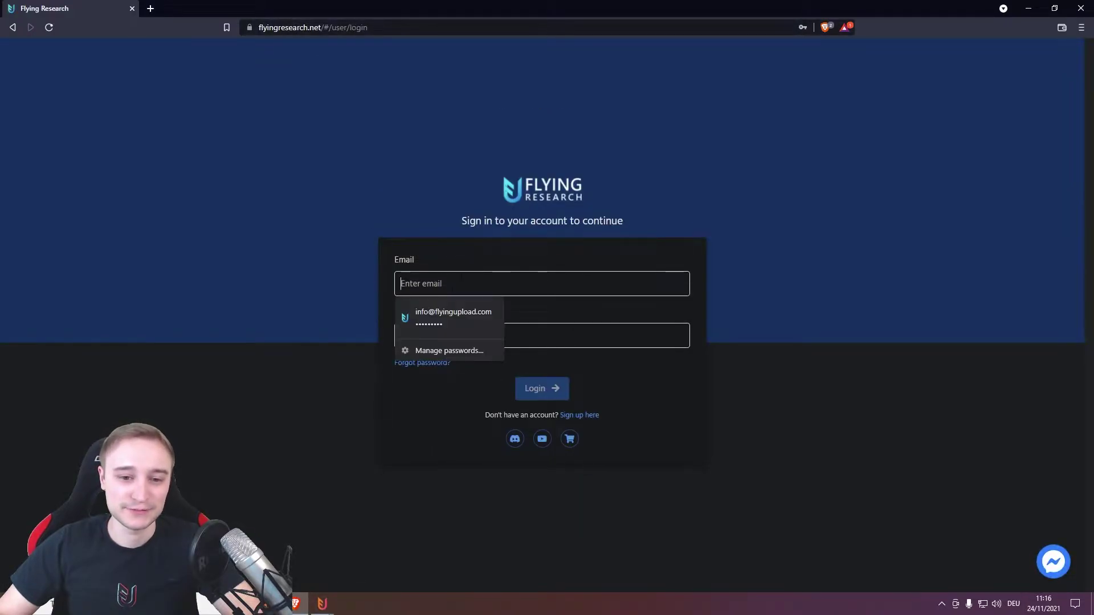
click(456, 312)
click(532, 387)
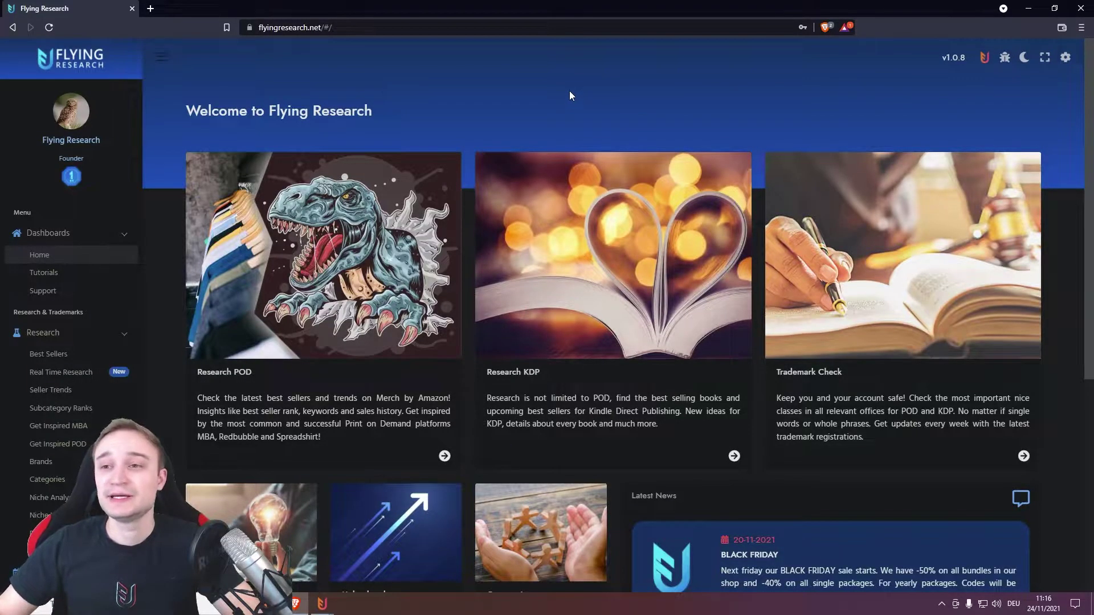
Step: Switch to Flying Upload and browse the POD Designs page listing 518 designs
click(984, 58)
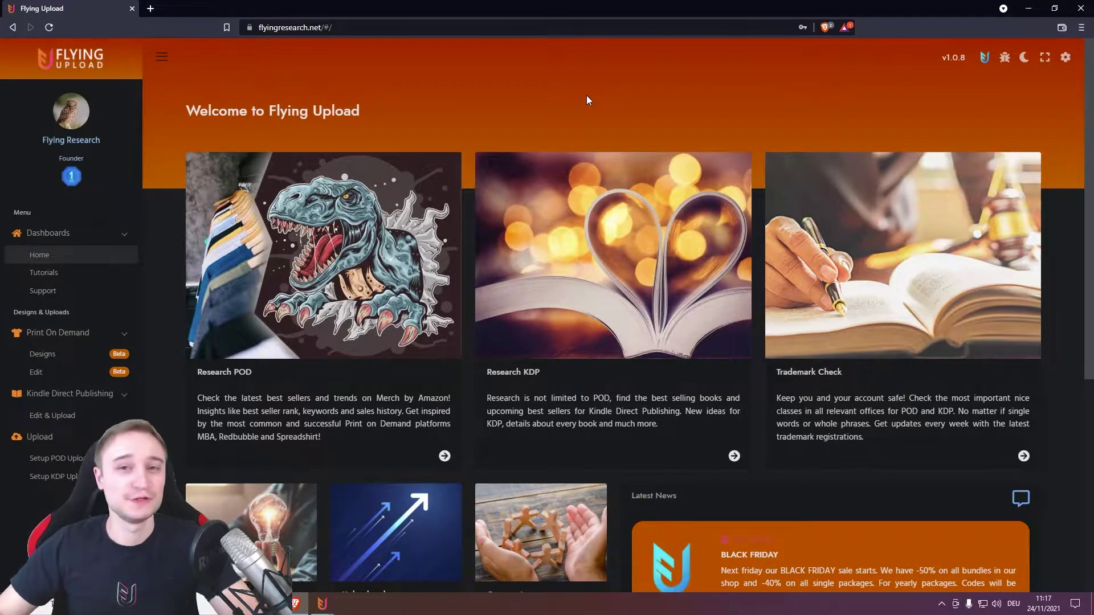
click(45, 360)
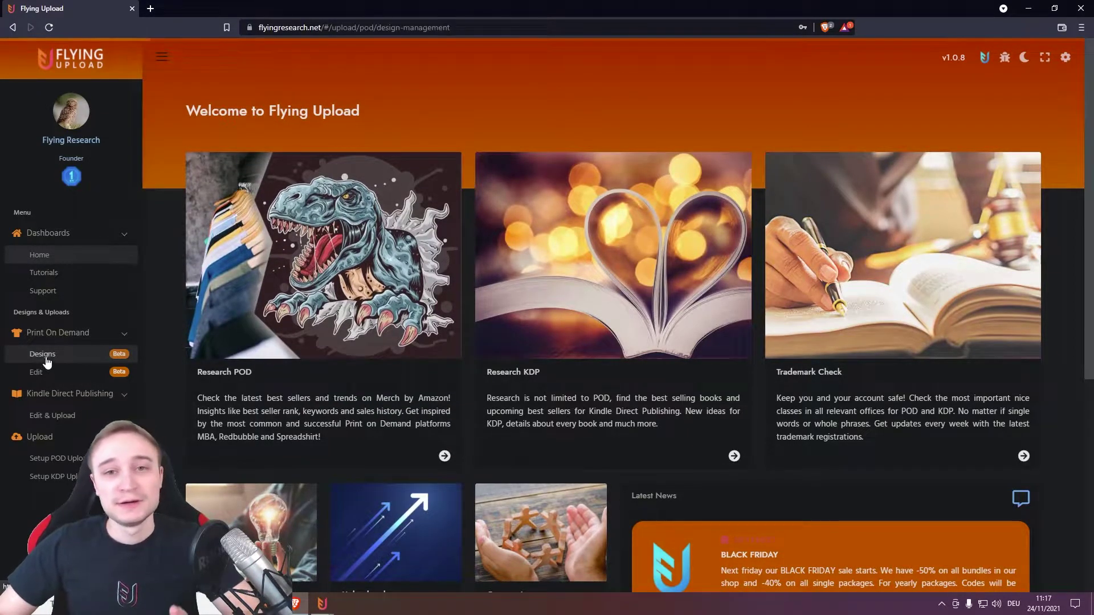
scroll(210, 293, down, 1)
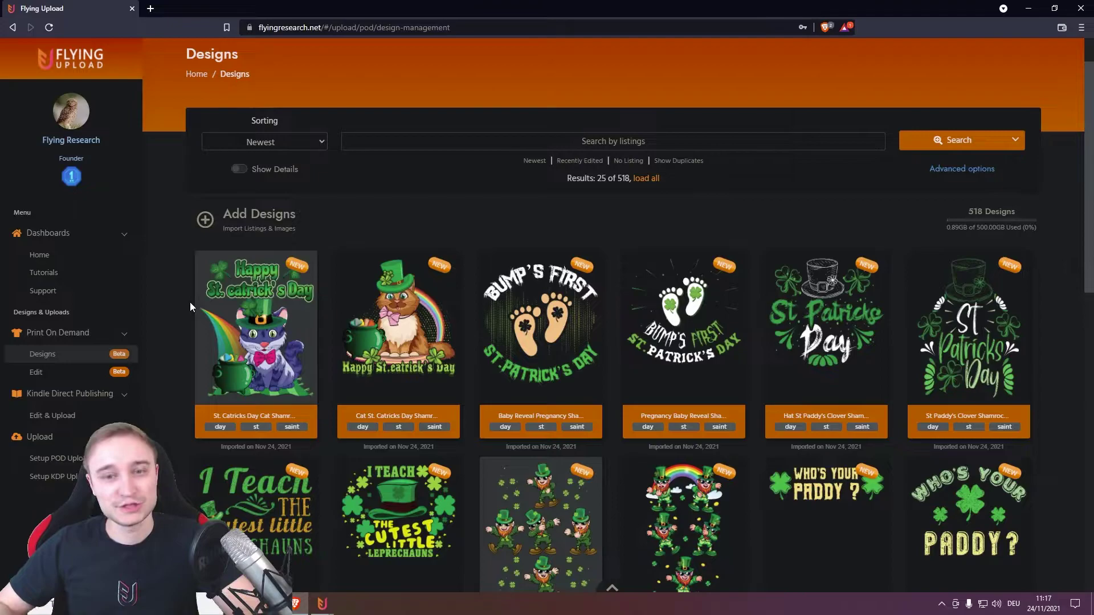
Step: Review the Edit POD page holding three St. Patrick's Day designs tagged st patricks day
click(46, 377)
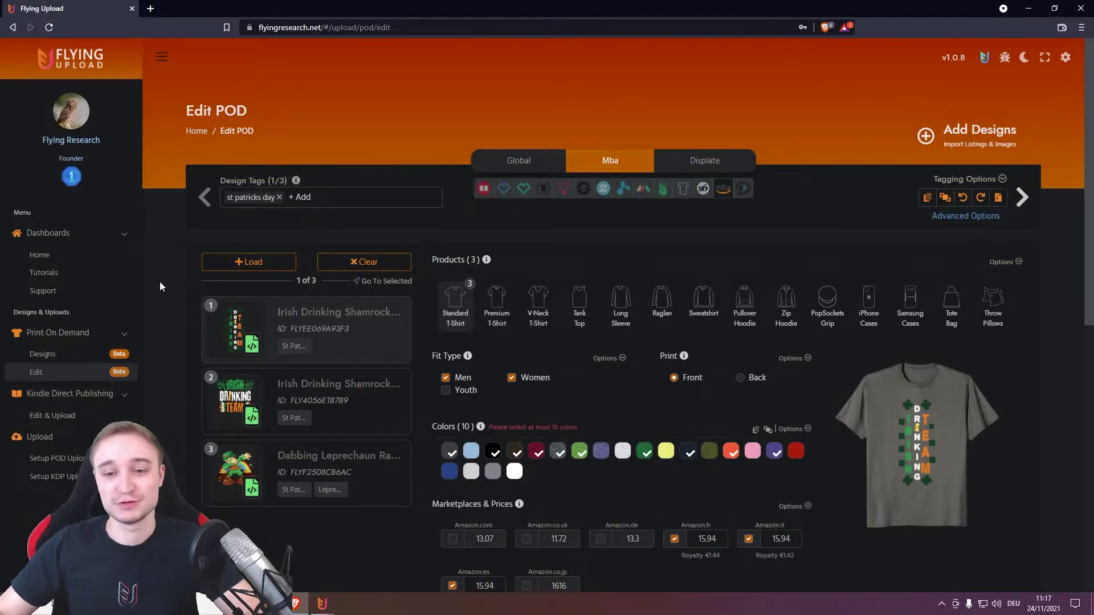
scroll(425, 271, down, 3)
scroll(586, 225, up, 2)
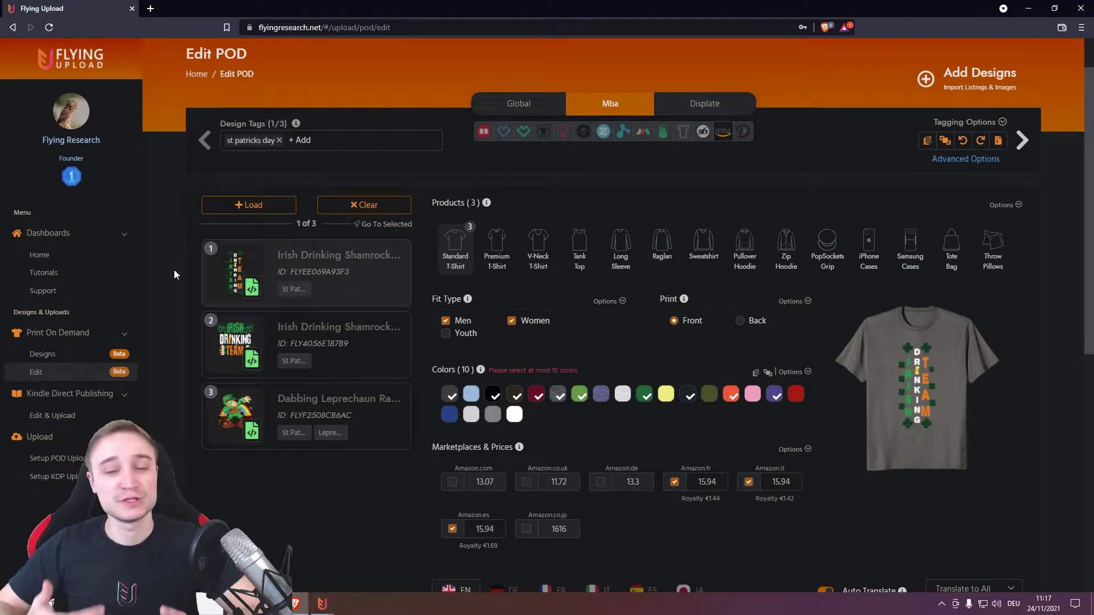
Step: Open Setup POD Uploader, then bring the Flying Upload POD - Pro window with astronaut listings forward
click(66, 459)
scroll(238, 393, down, 2)
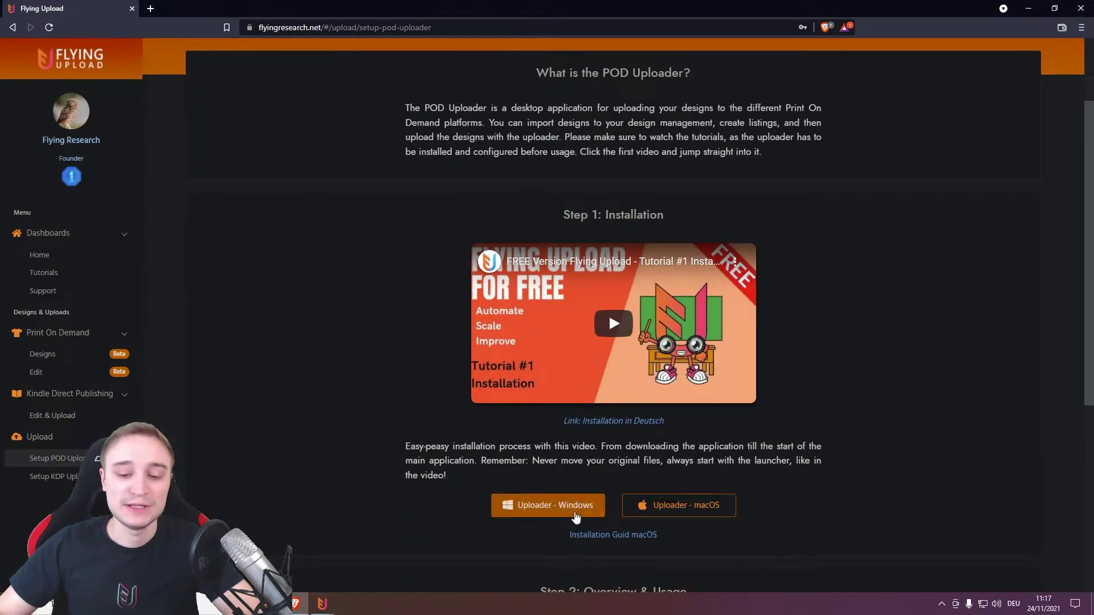
mouse_move(322, 603)
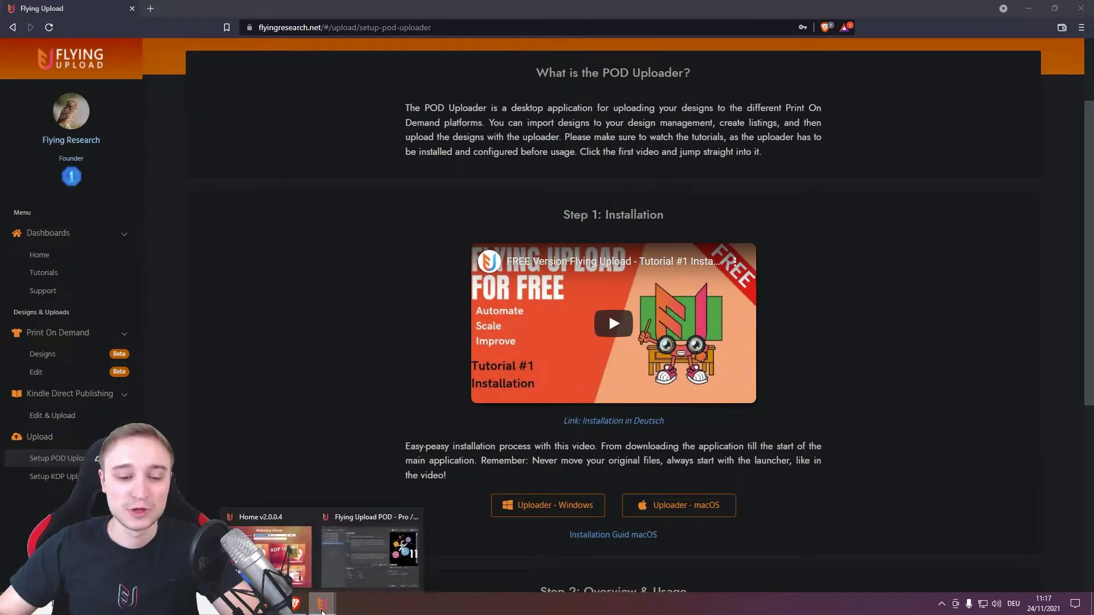
click(391, 548)
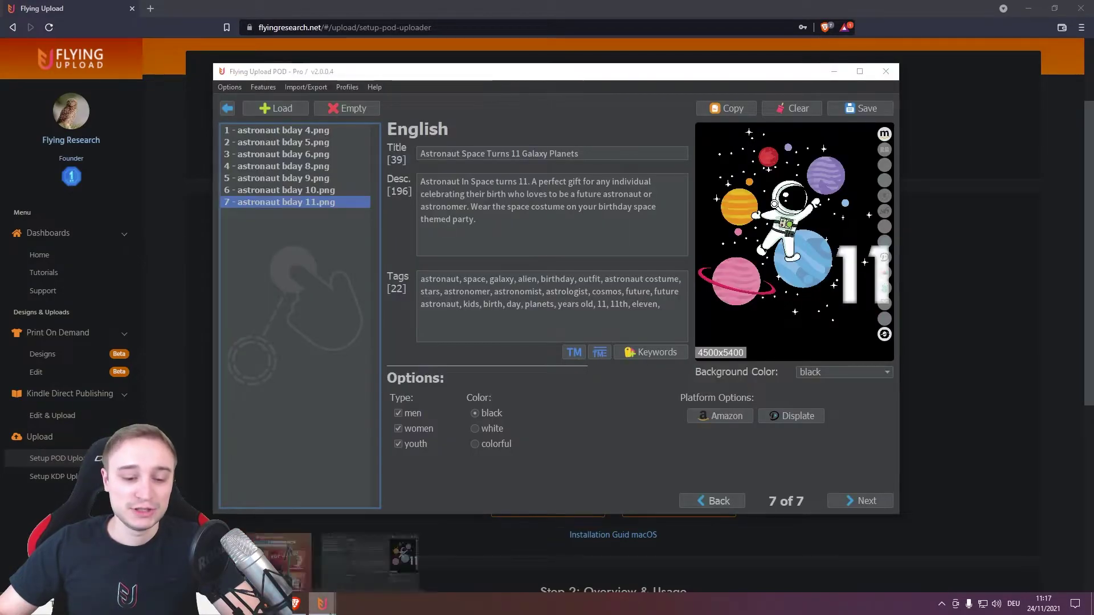
click(280, 541)
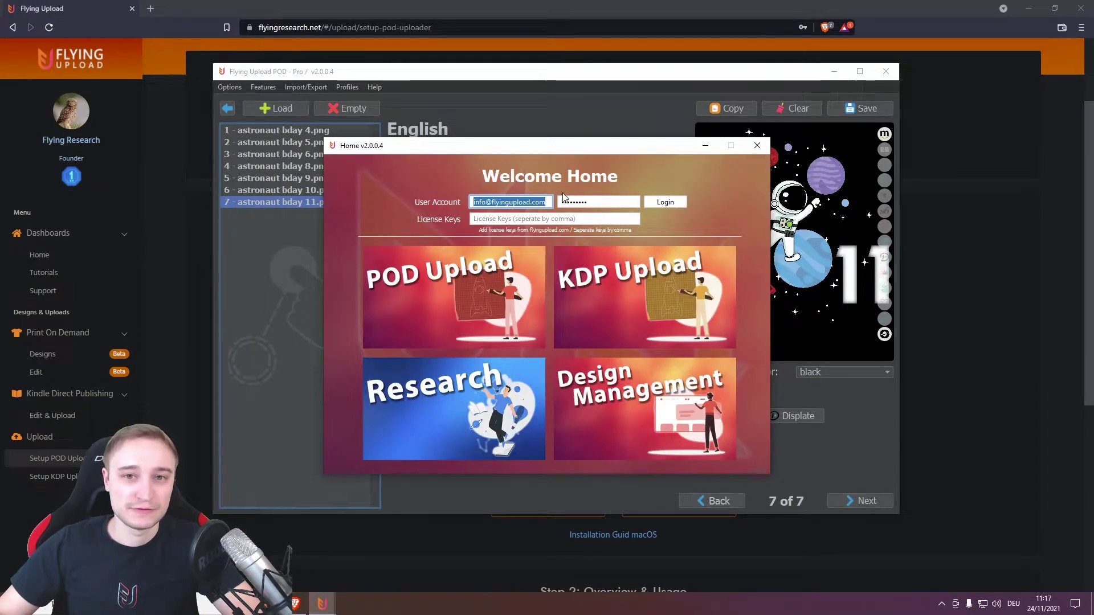
mouse_move(322, 608)
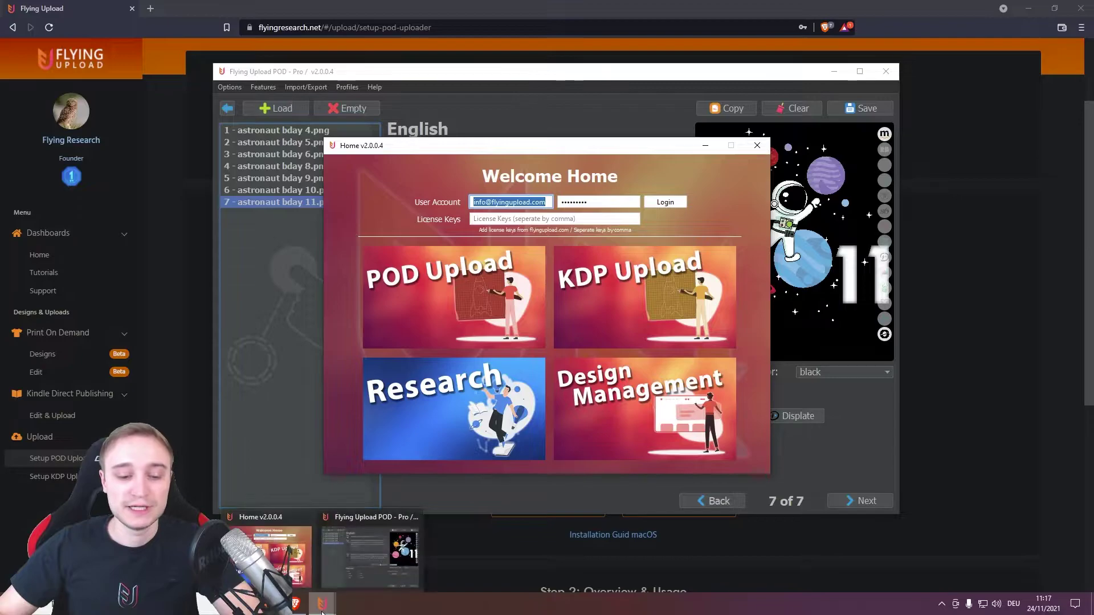
click(359, 547)
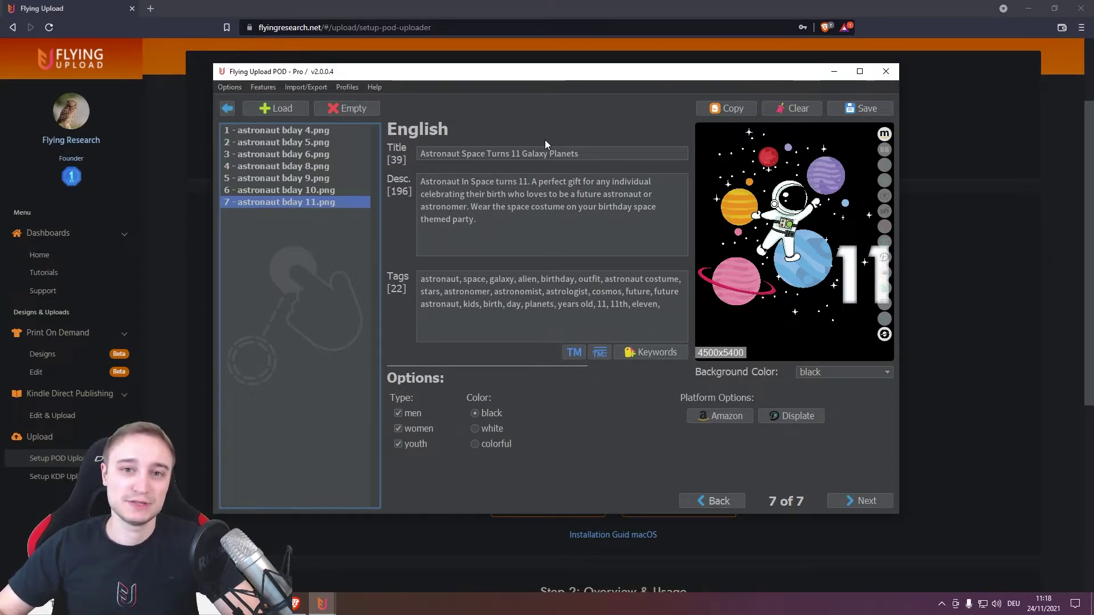
Step: Minimize the Astron_B-Day folder, close the desktop POD uploader, and return to the browser
click(833, 74)
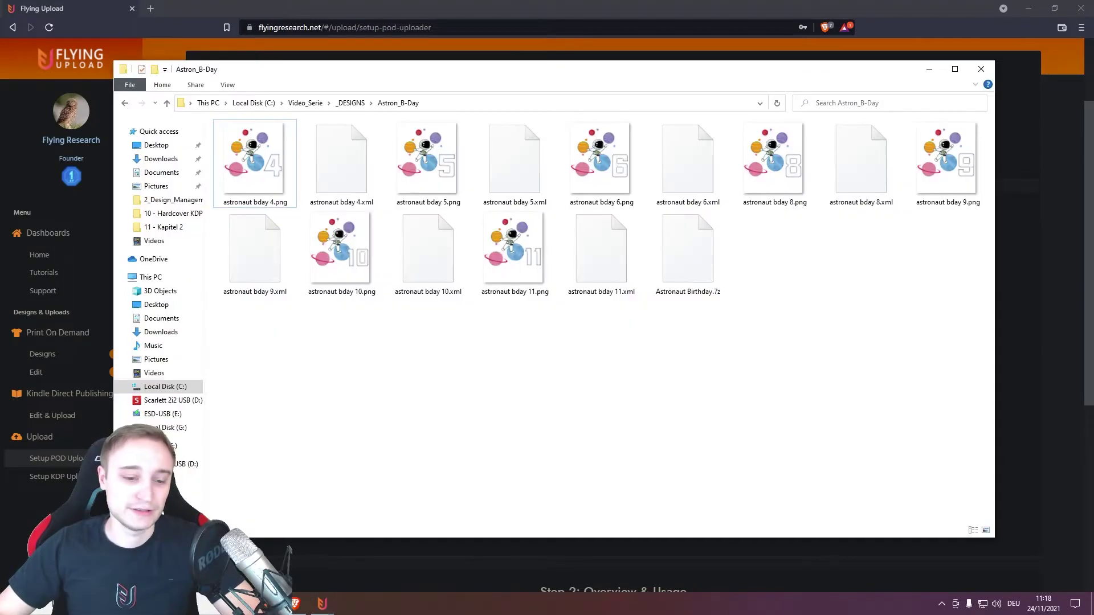
click(930, 68)
click(887, 71)
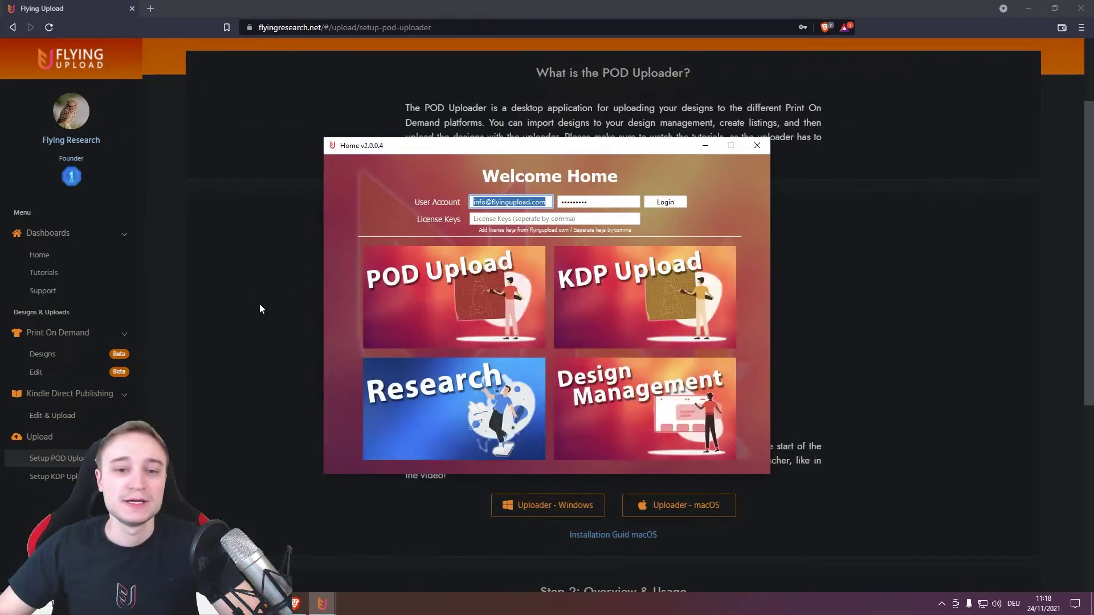
click(259, 302)
Step: On the Designs page, drag-select the first five St. Patrick's designs
click(67, 365)
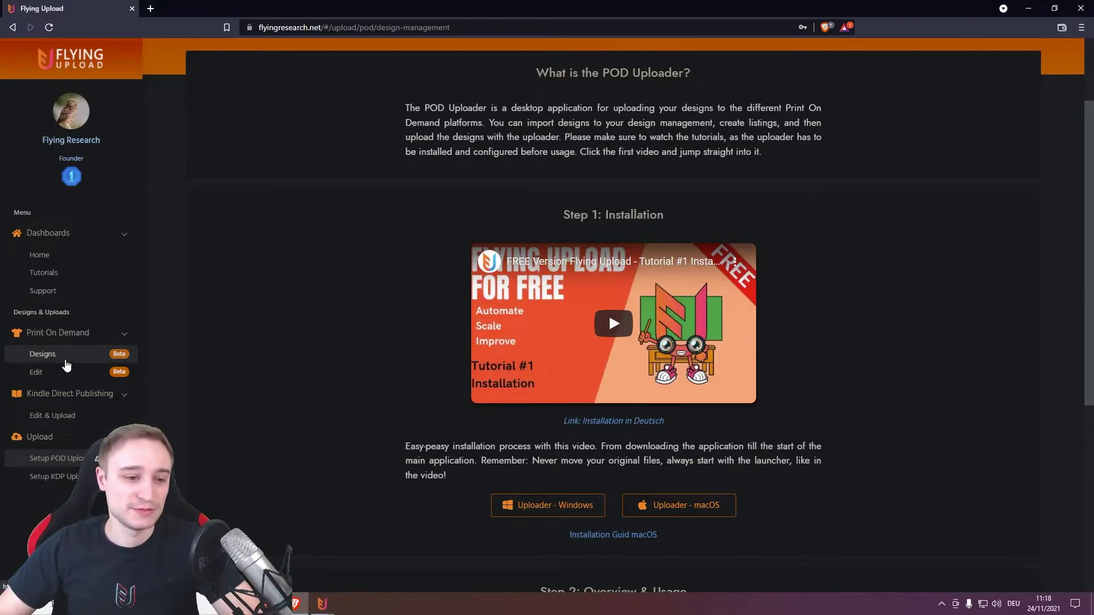
scroll(309, 174, down, 2)
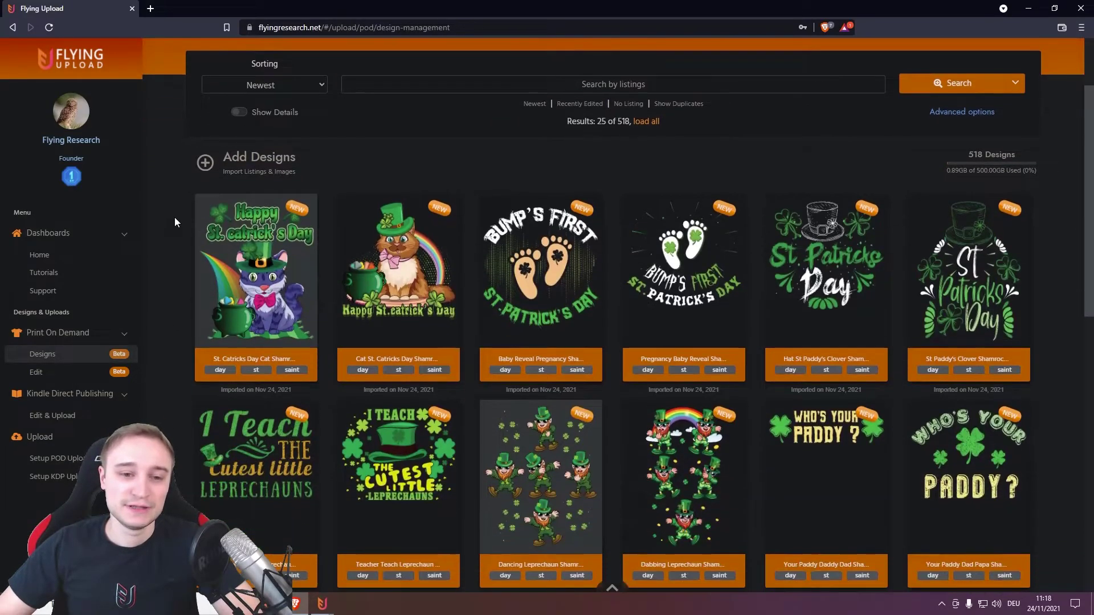
drag(169, 249, 780, 234)
scroll(667, 210, up, 2)
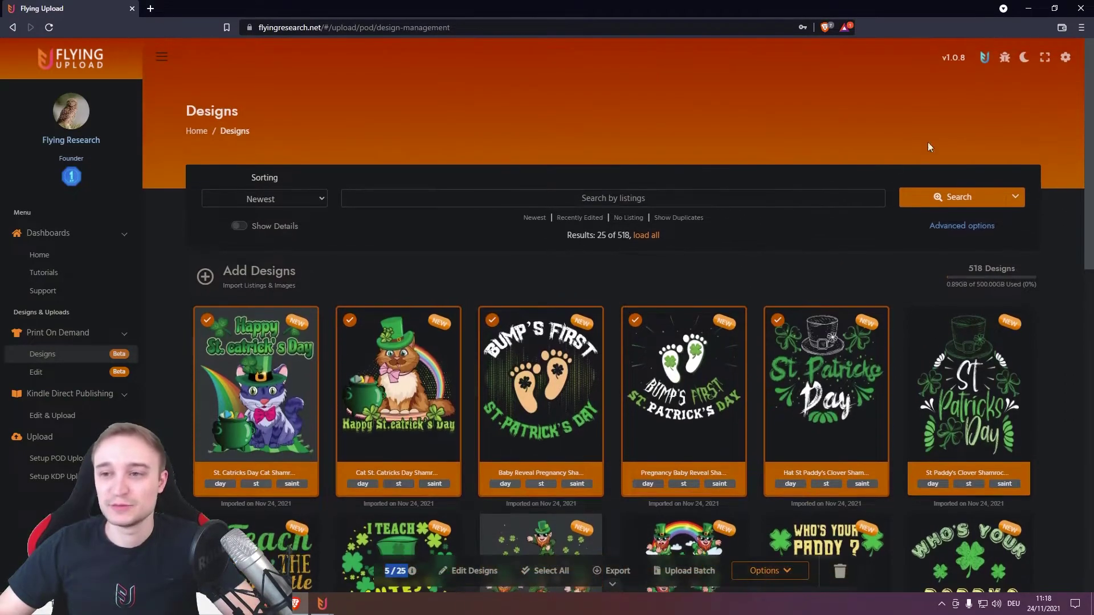
scroll(1021, 211, down, 1)
Step: Export the five selected designs as an upload batch, saving xml_export_24-11-2021-1-5.zip to Downloads
click(684, 571)
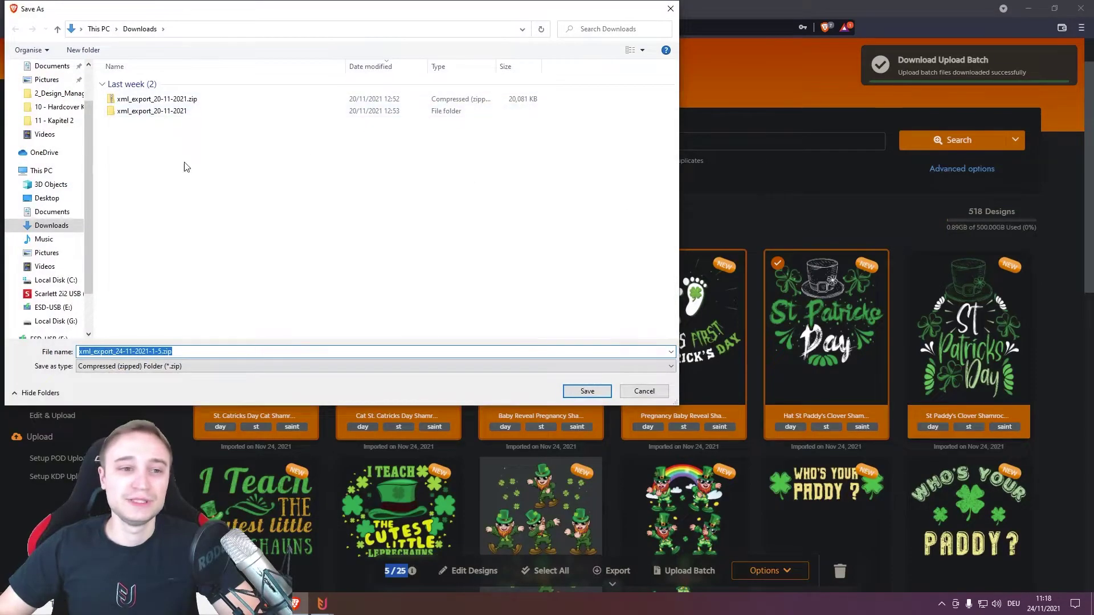
click(587, 391)
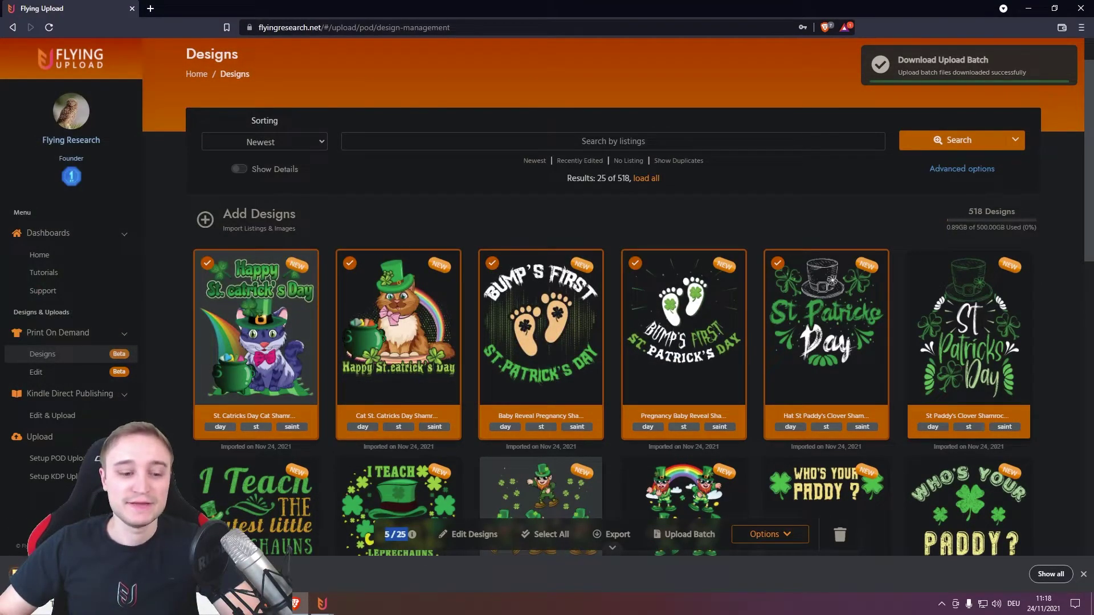
Step: Show xml_export_24-11-2021-1-5.zip in the Downloads folder, then minimize that window
click(34, 574)
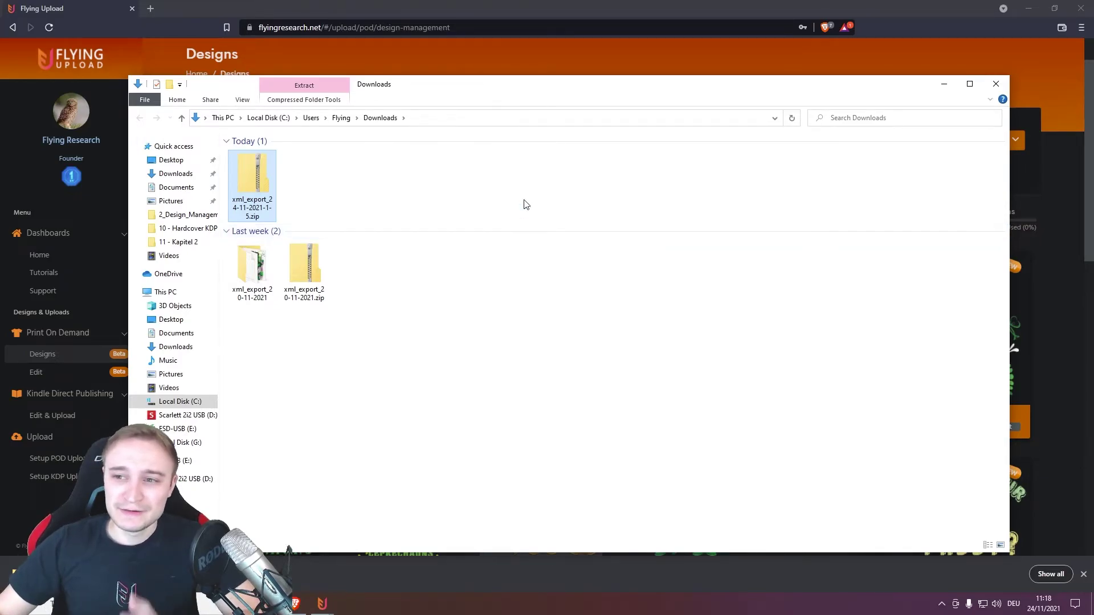
click(944, 84)
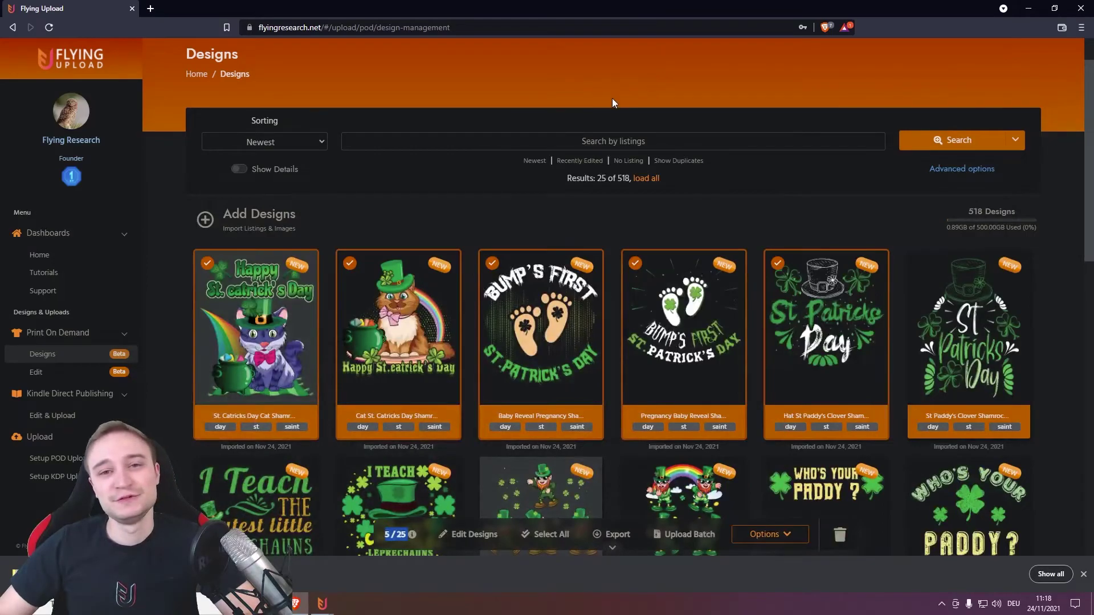